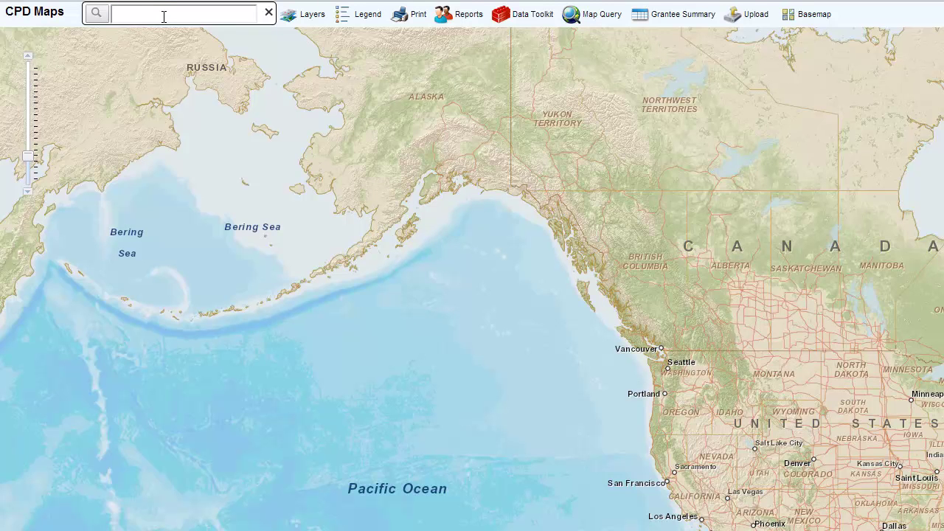
Search for grantees in iowa and load IA NONENTITLEMENT - HOME on the map
type("iowa")
left_click(96, 13)
left_click(246, 172)
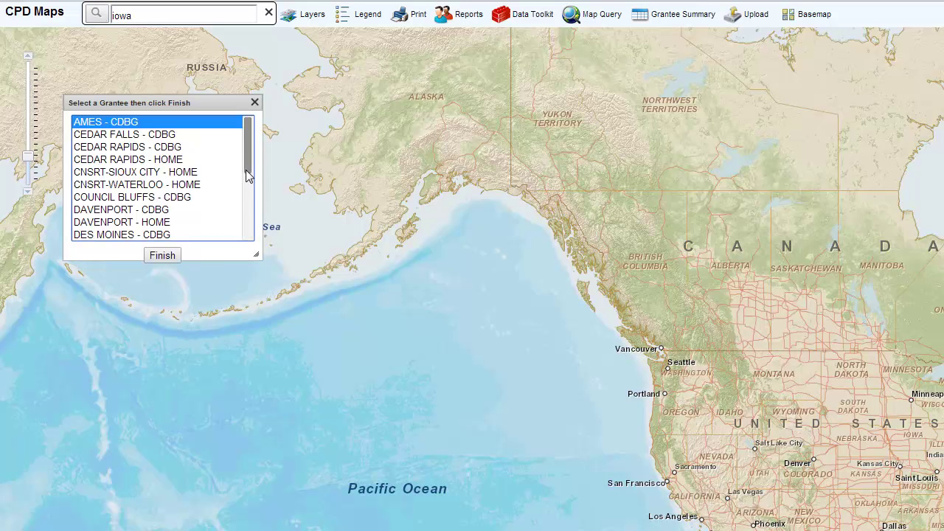
scroll(246, 172, "down", 2)
left_click(201, 224)
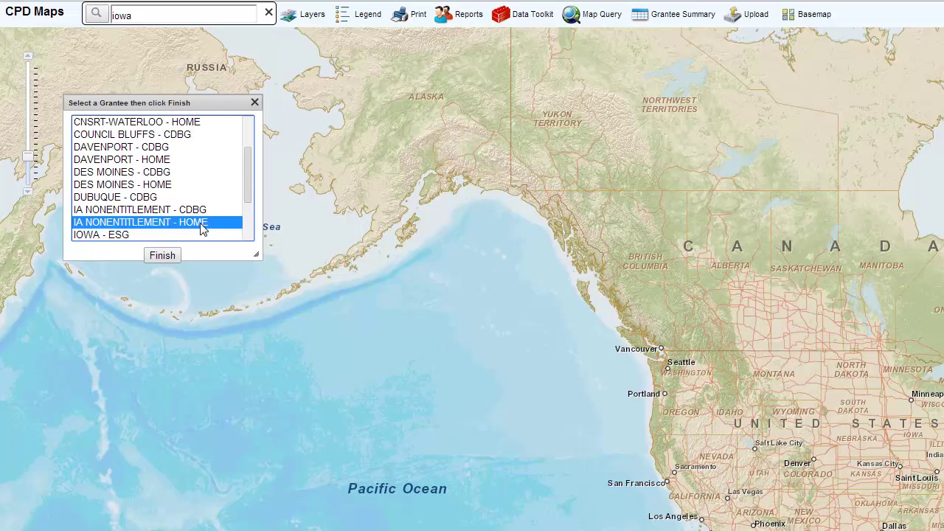
left_click(164, 257)
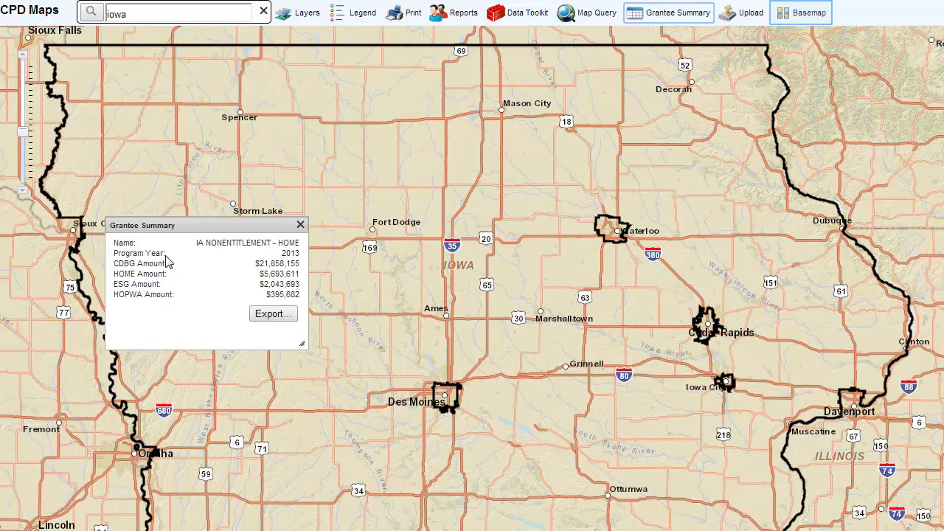
Change the basemap to Light Gray Canvas and close the basemap selection
left_click(785, 24)
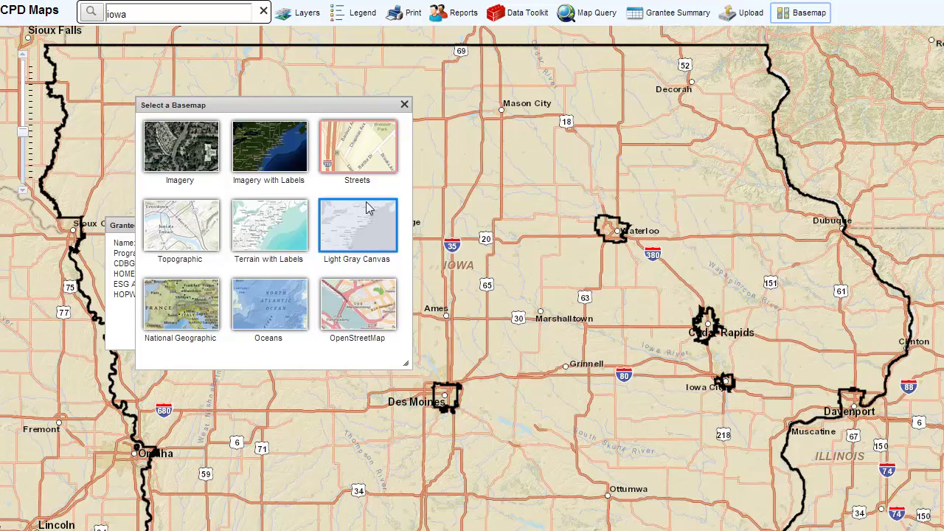
left_click(363, 243)
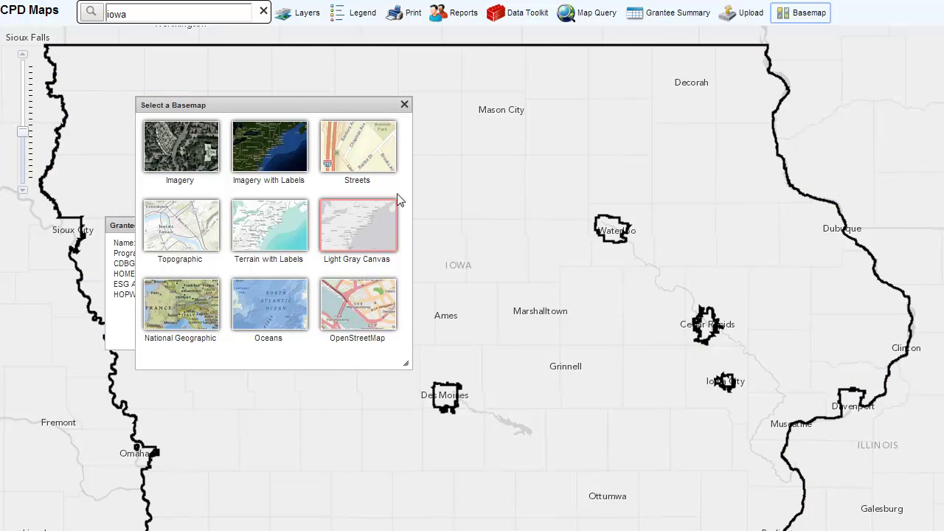
left_click(404, 104)
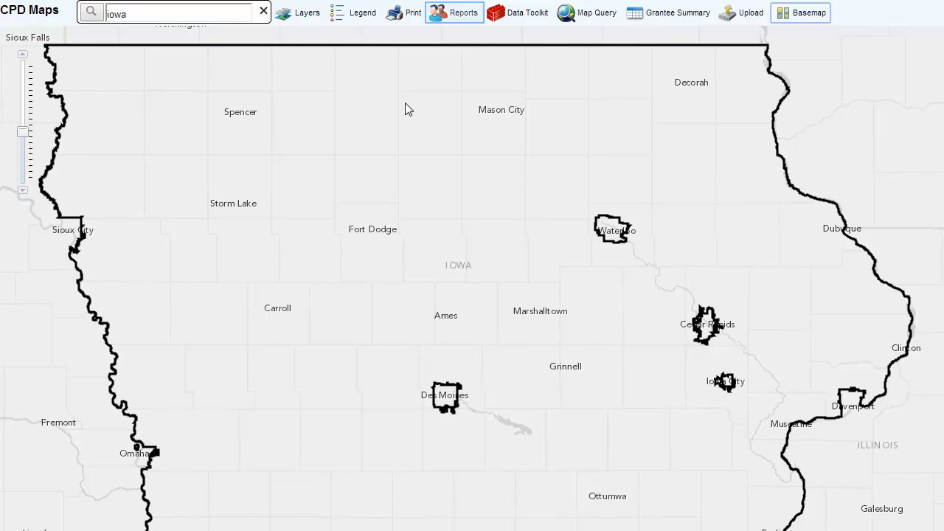
Create a county-level report target area named Northeast Iowa, using a rectangle of about 82 by 27 miles around Decorah
left_click(458, 18)
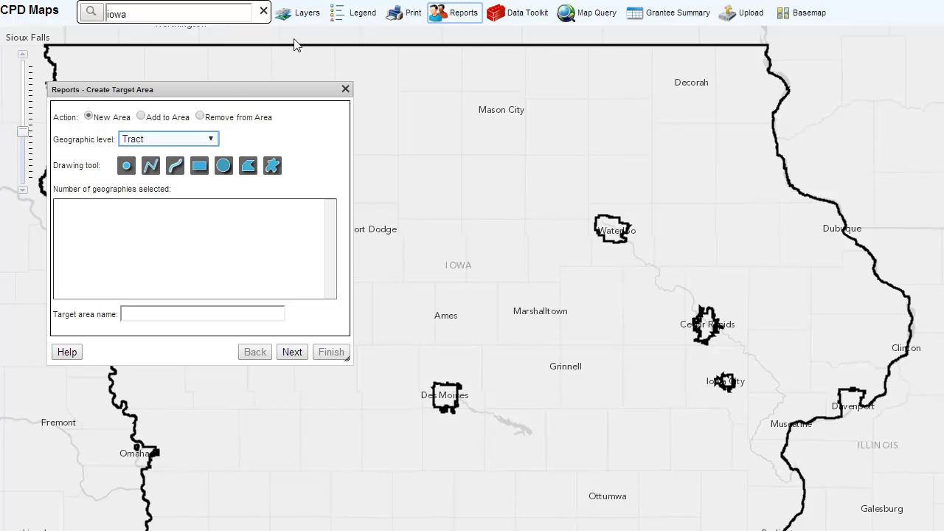
left_click(211, 142)
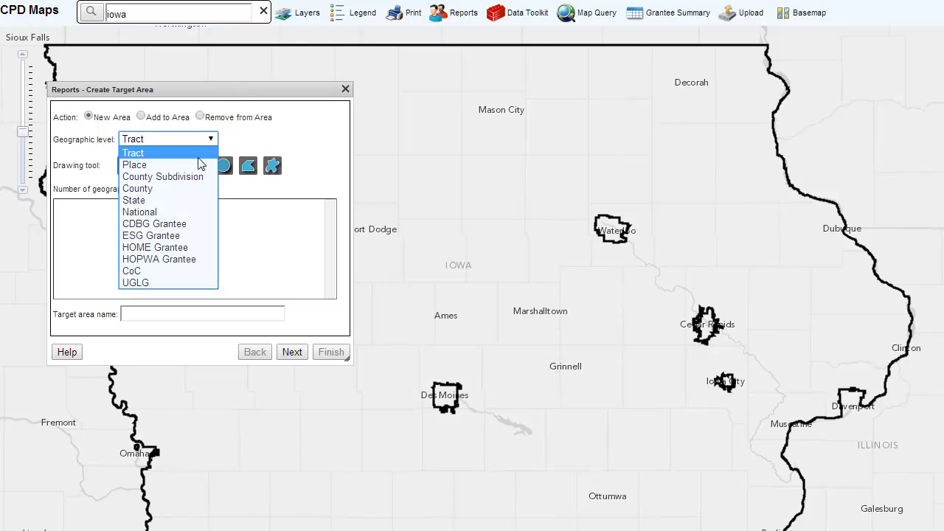
left_click(197, 190)
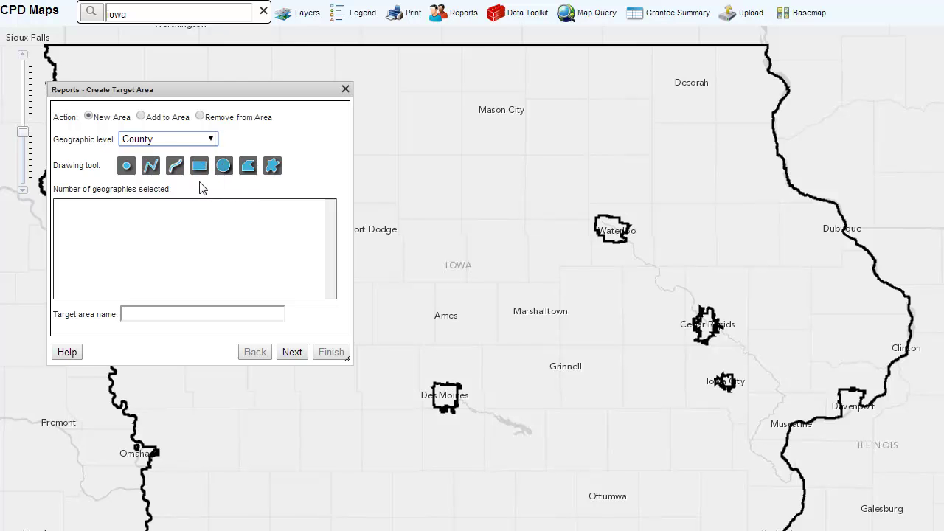
left_click(201, 168)
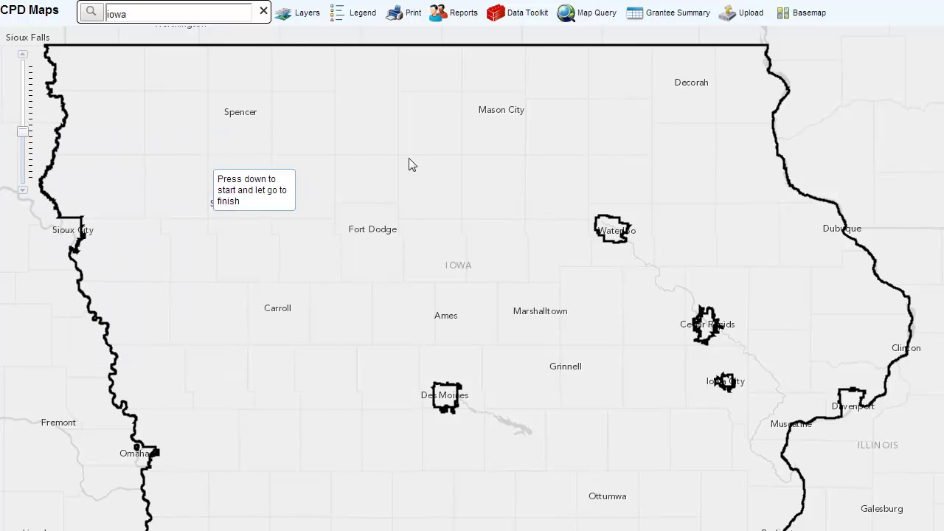
left_click_drag(574, 73, 733, 127)
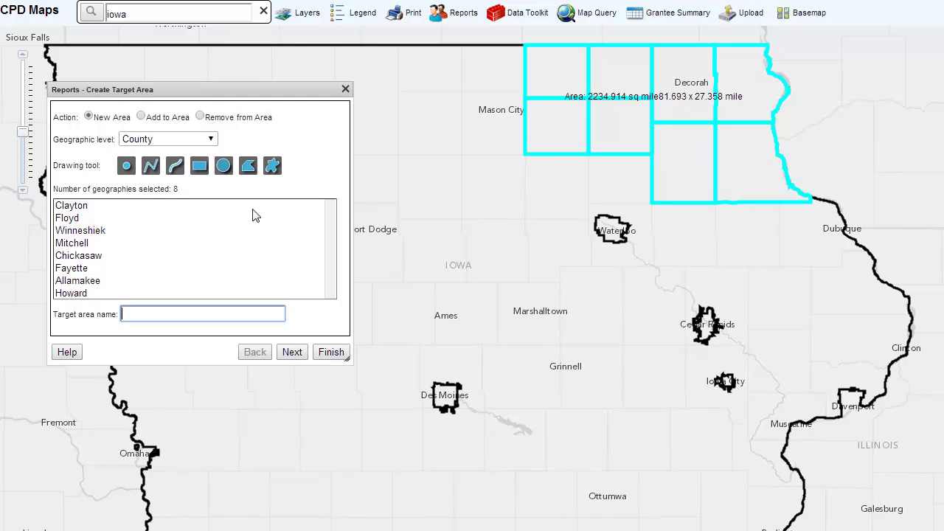
type("Northeast Iowa")
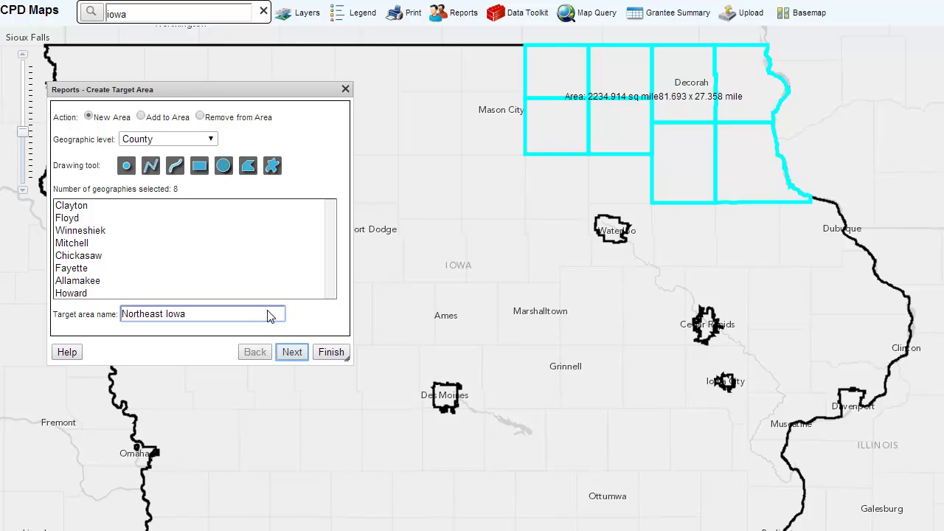
left_click(298, 353)
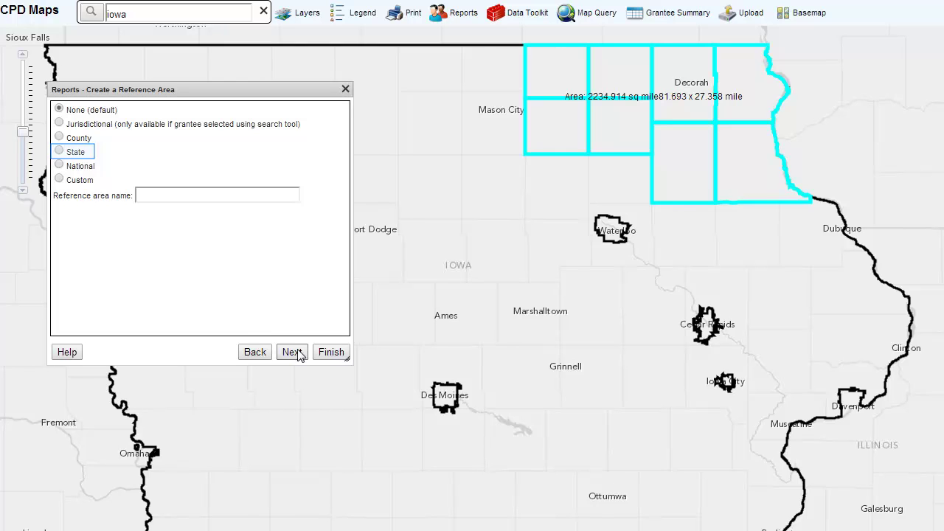
Use the State as the report's reference area and generate the report with the preselected topics
left_click(60, 153)
left_click(291, 353)
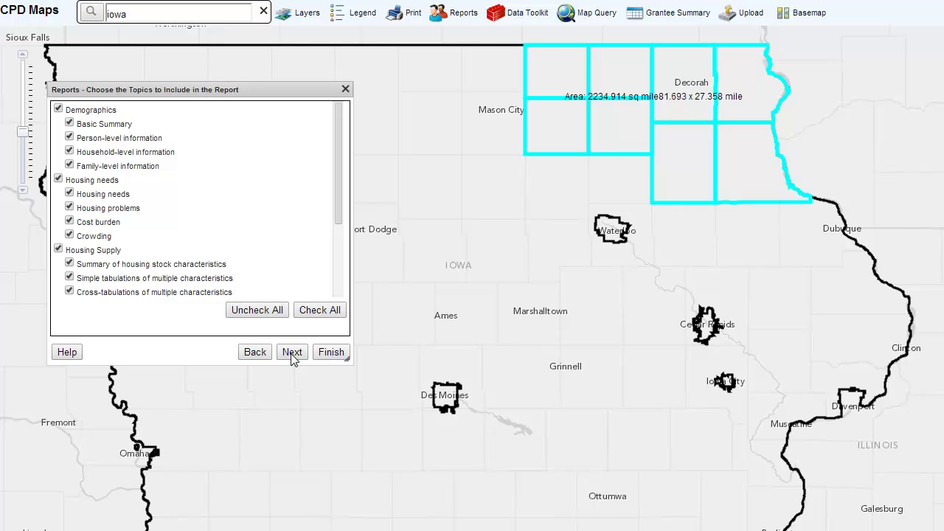
left_click(331, 353)
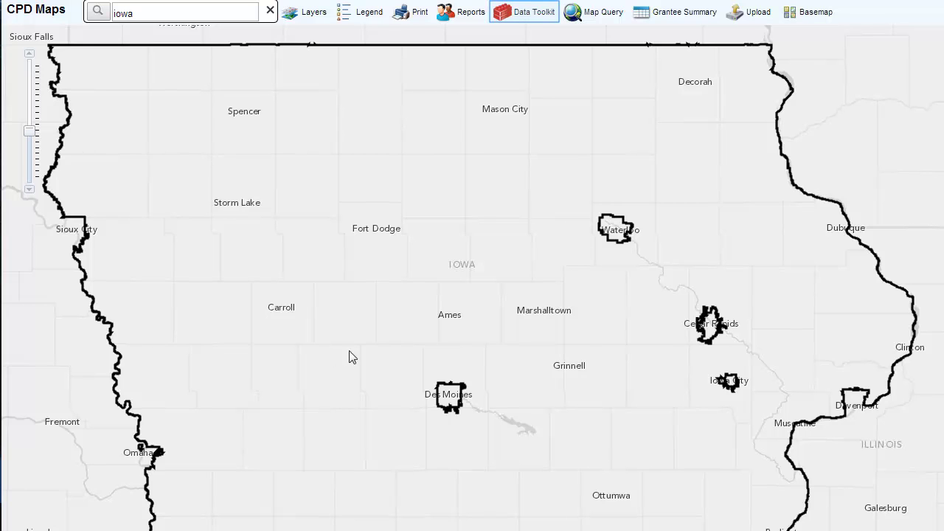
Add a county-level Data Toolkit target area named North Central Iowa, using a circle of about 27 miles radius west of Mason City
left_click(519, 18)
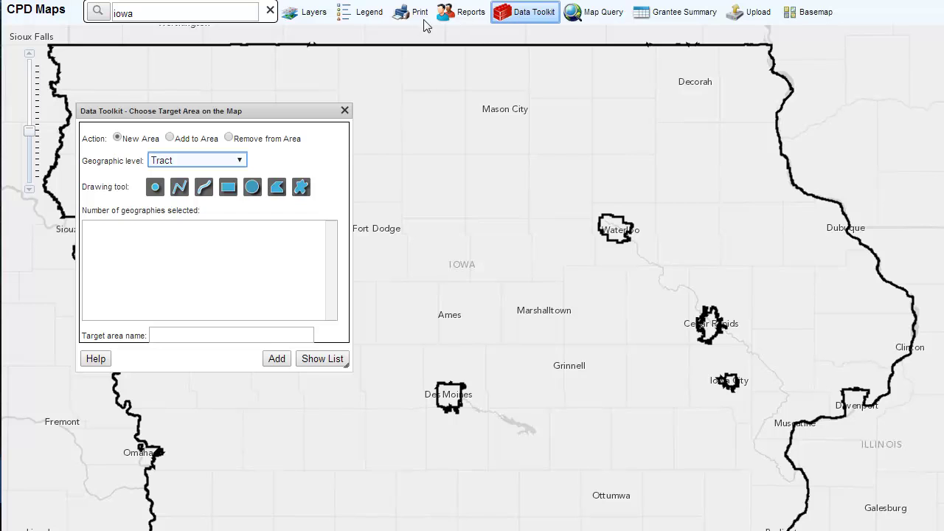
left_click(240, 161)
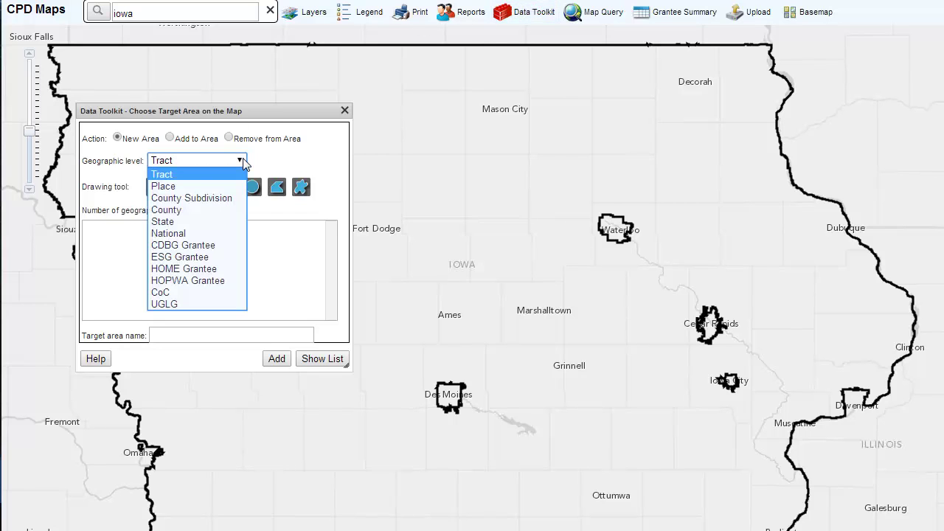
left_click(229, 210)
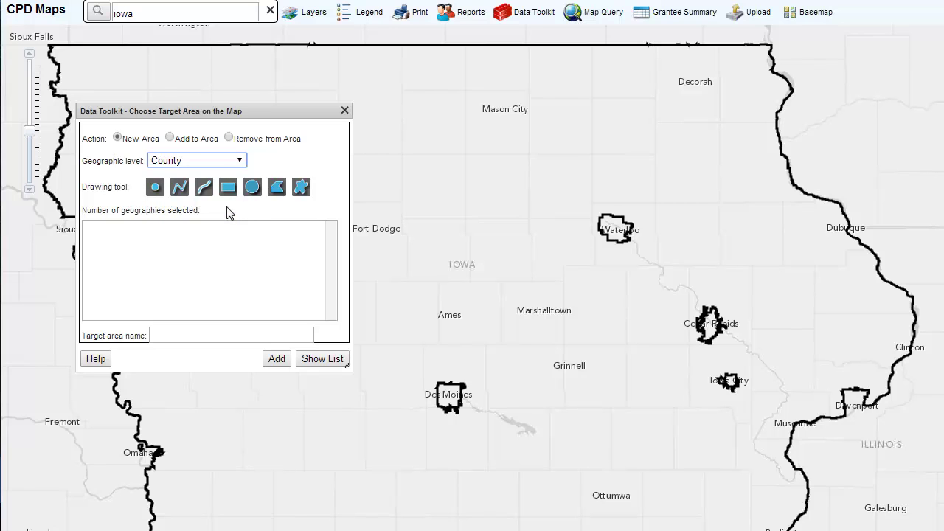
left_click(251, 190)
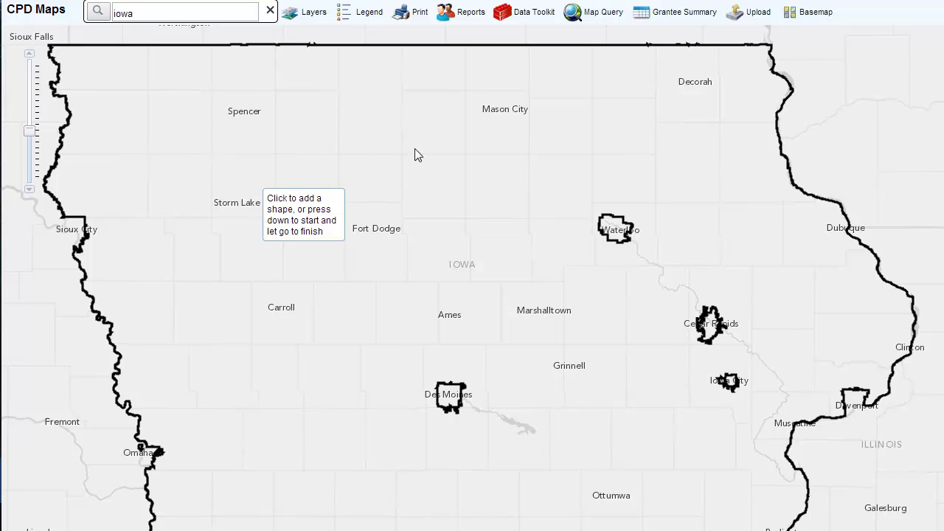
left_click_drag(418, 134, 421, 190)
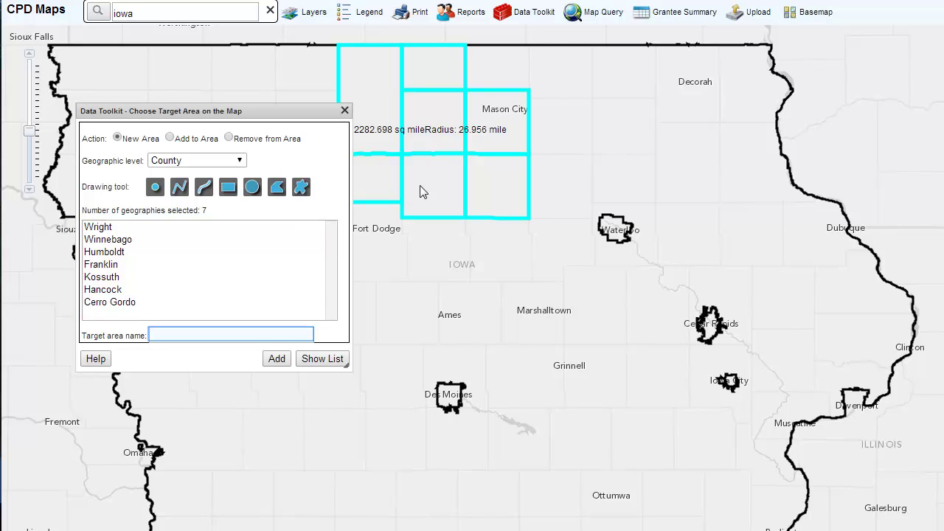
left_click(228, 337)
type("North")
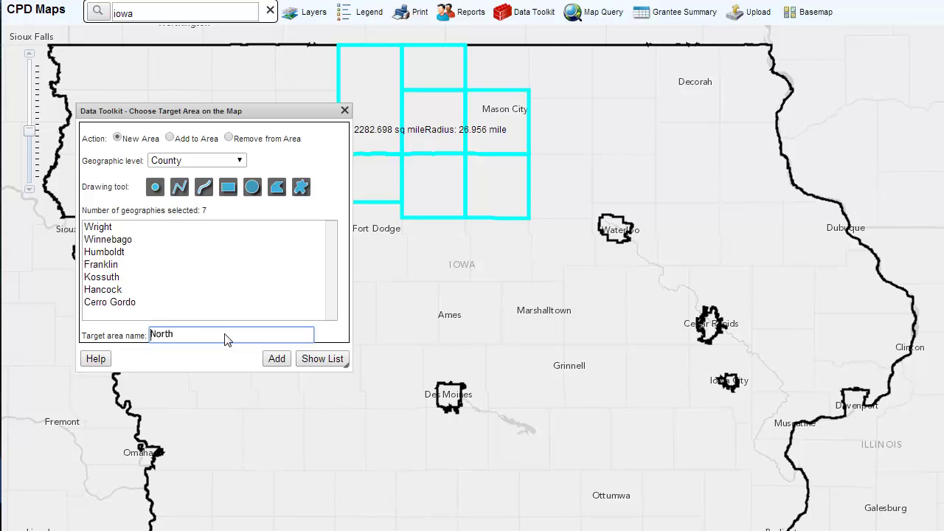
type(" Central Iowa")
key("Tab")
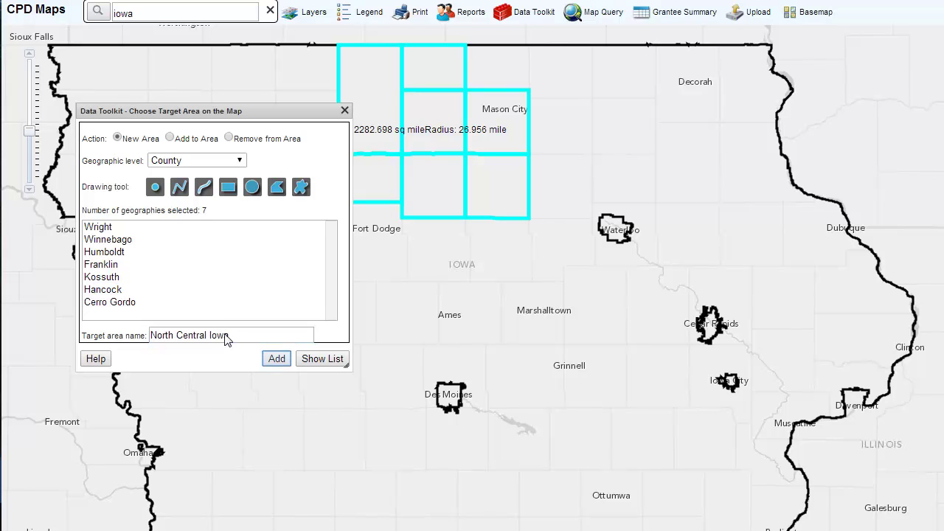
left_click(276, 360)
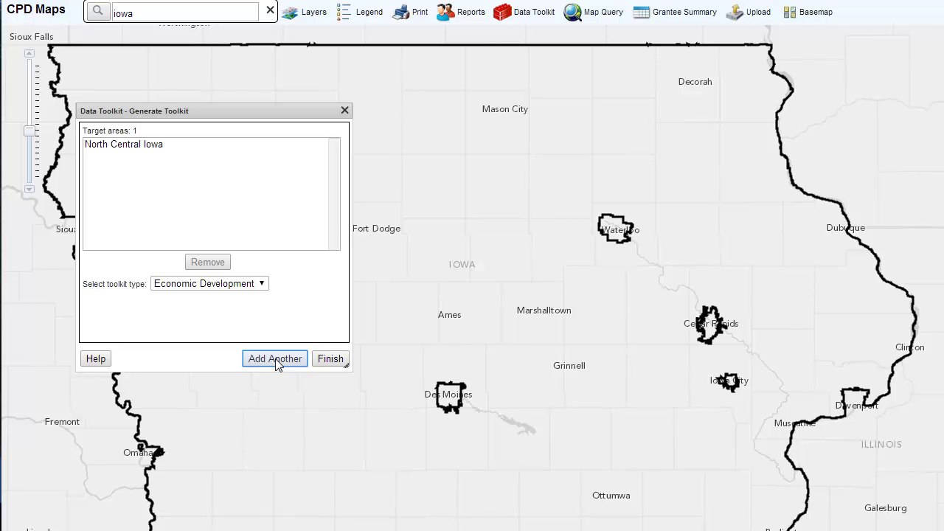
Add another county-level target area named South Central Iowa, using a circle of about 16 miles radius south of Des Moines
left_click(276, 360)
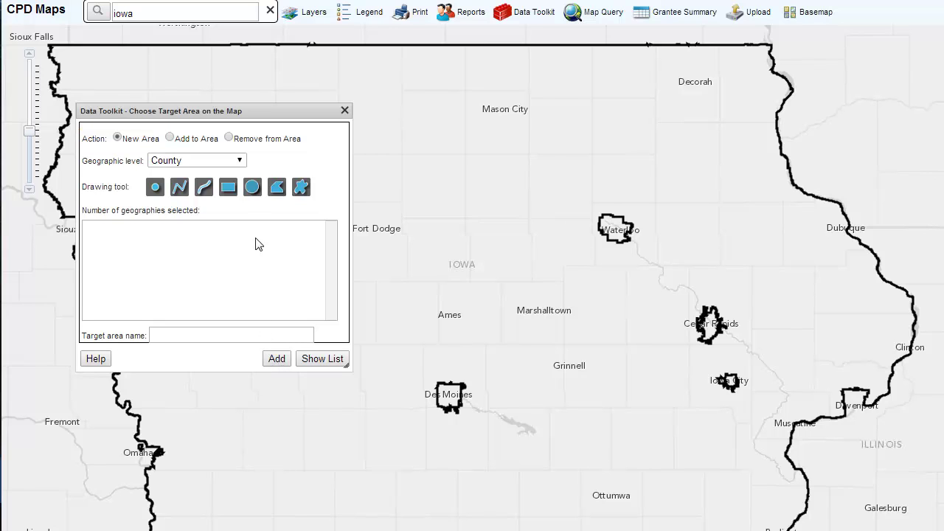
left_click(253, 188)
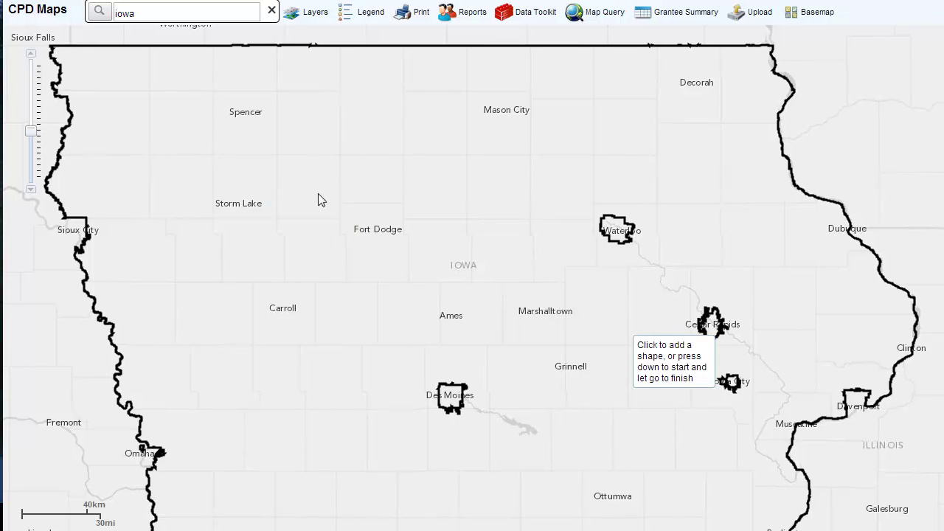
left_click_drag(448, 464, 447, 495)
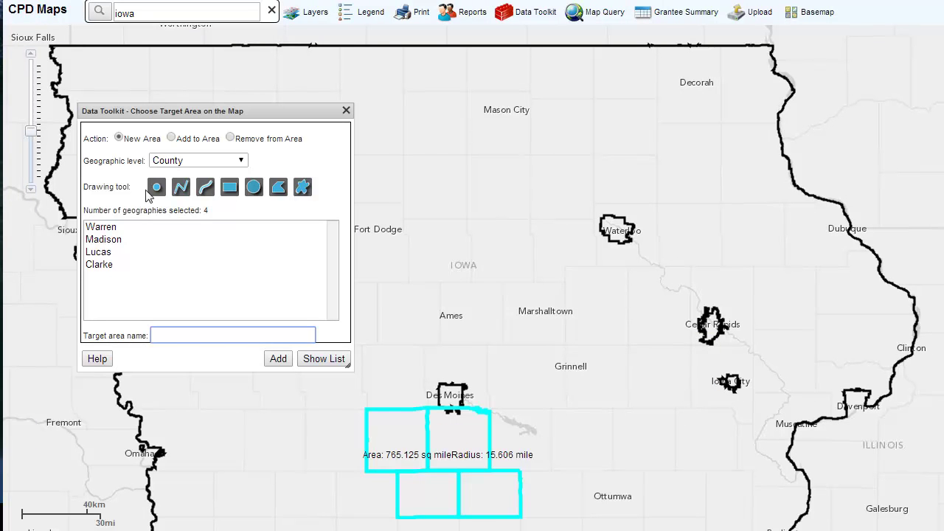
left_click(157, 336)
type("South Central Iowa")
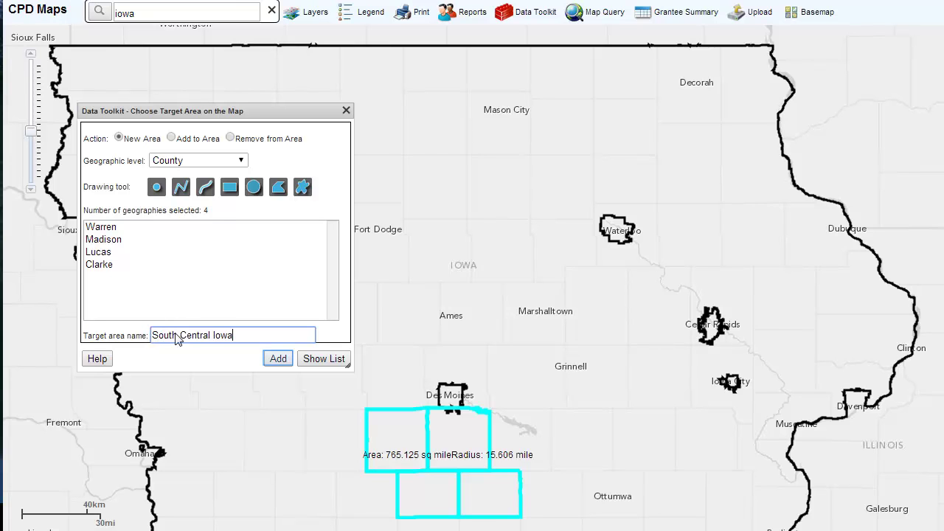
left_click(278, 359)
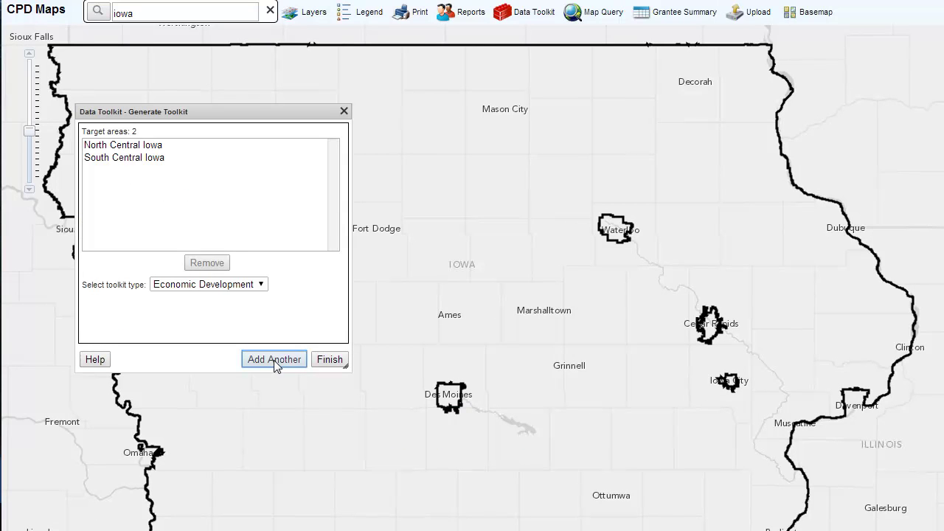
Add the state of Iowa as a point-selected target area named For Iowa State and generate the Economic Development toolkit
left_click(287, 361)
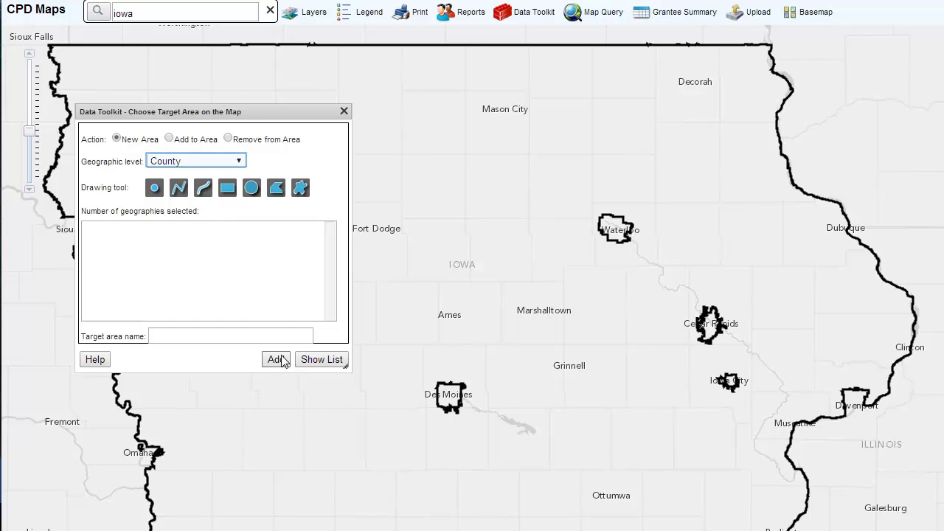
left_click(239, 161)
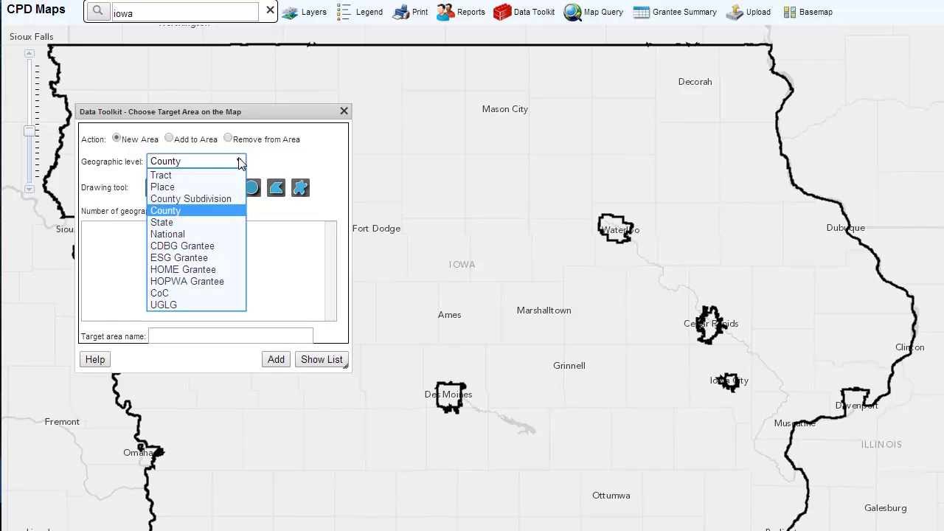
left_click(228, 223)
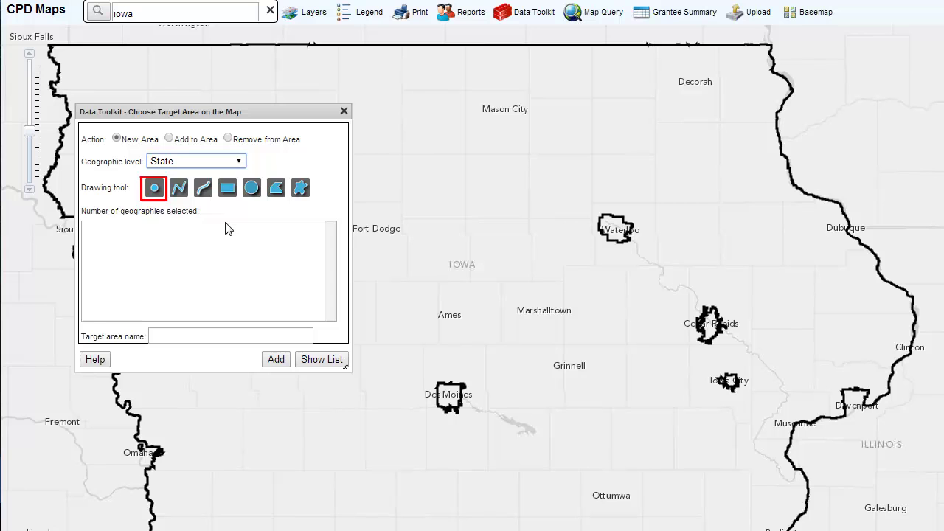
left_click(155, 190)
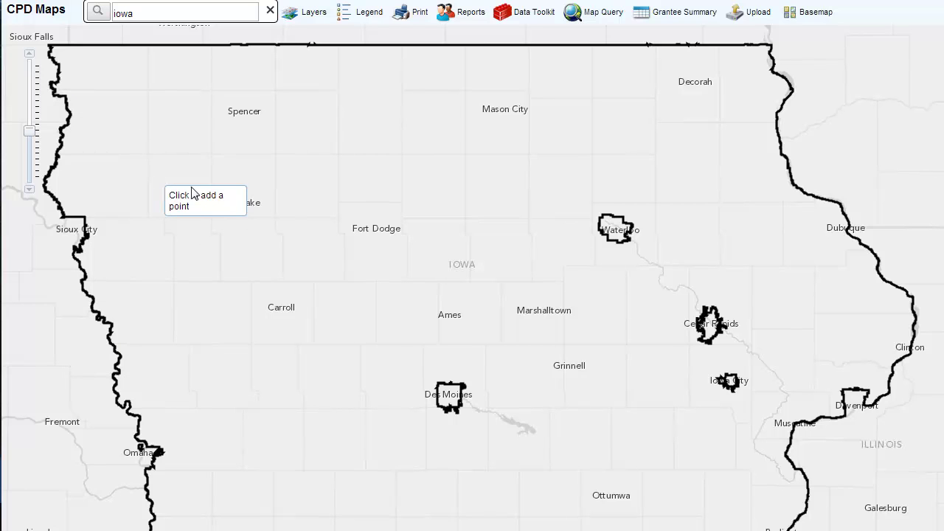
left_click(214, 204)
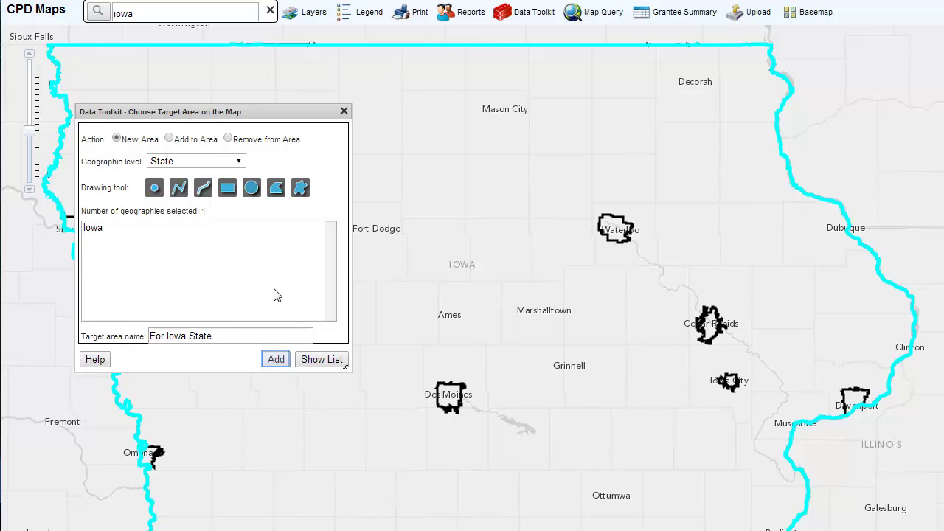
left_click(278, 360)
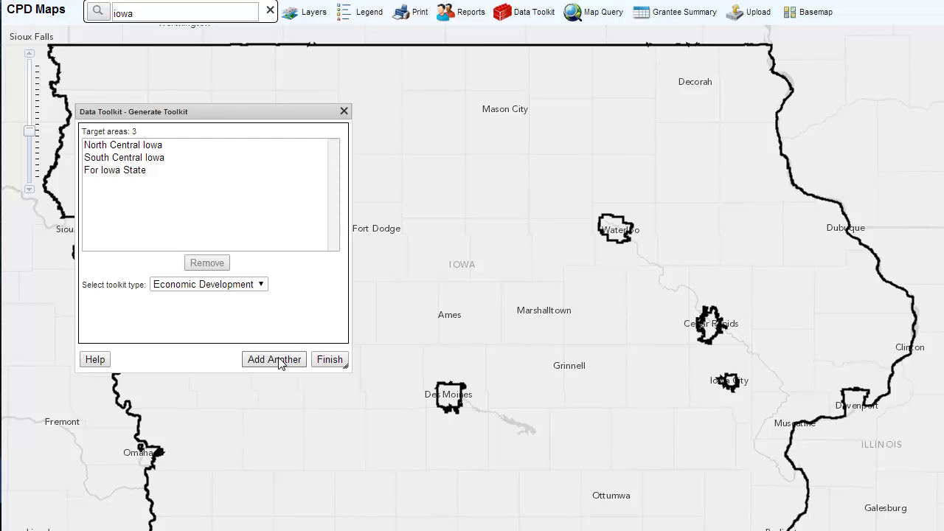
left_click(328, 360)
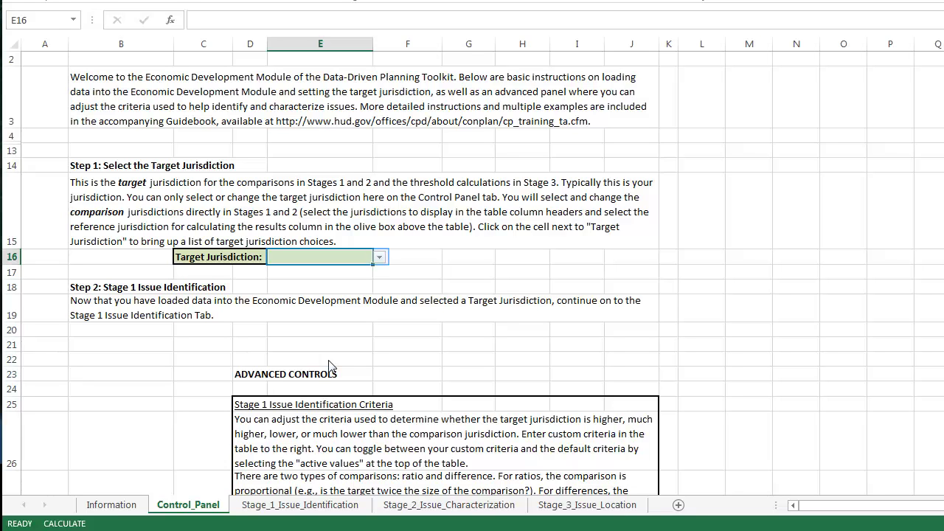
Set the Control Panel's target jurisdiction to North Central Iowa and review the Stage 1 issue identification criteria
left_click(378, 259)
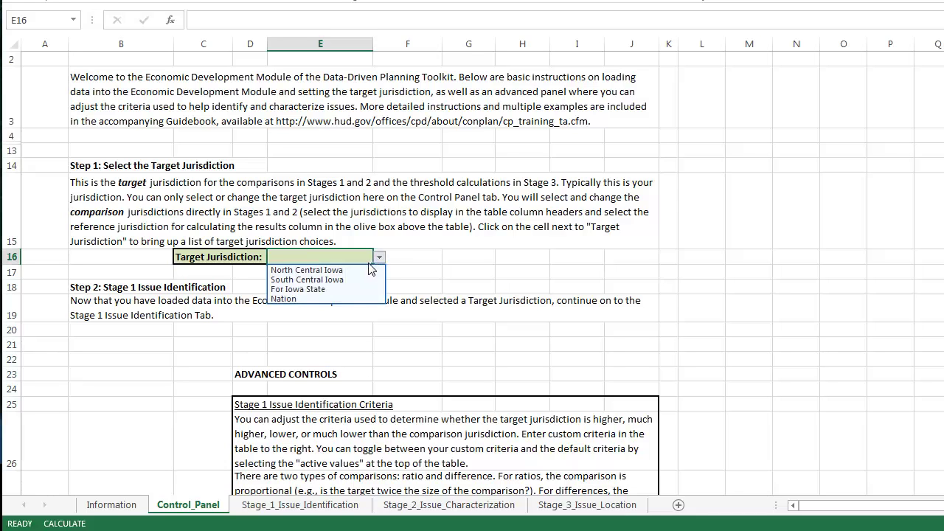
left_click(370, 270)
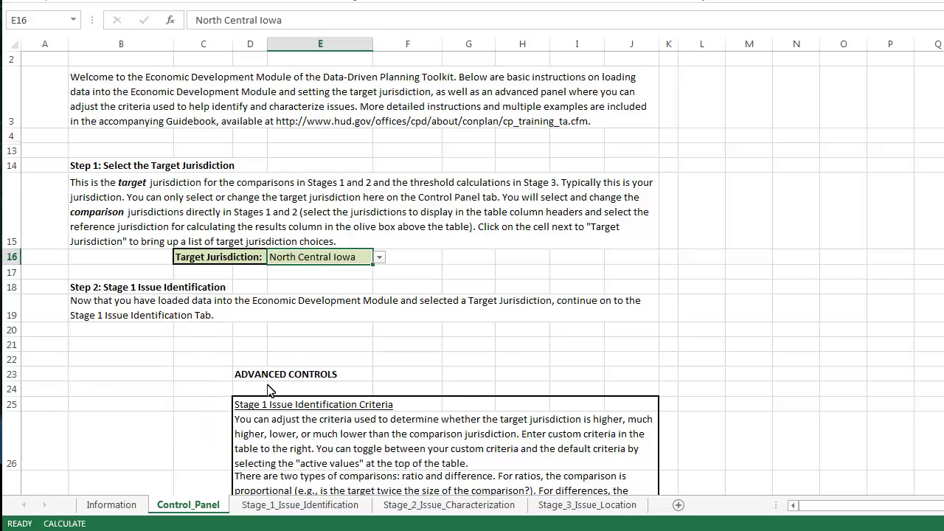
scroll(258, 505, "down", 4)
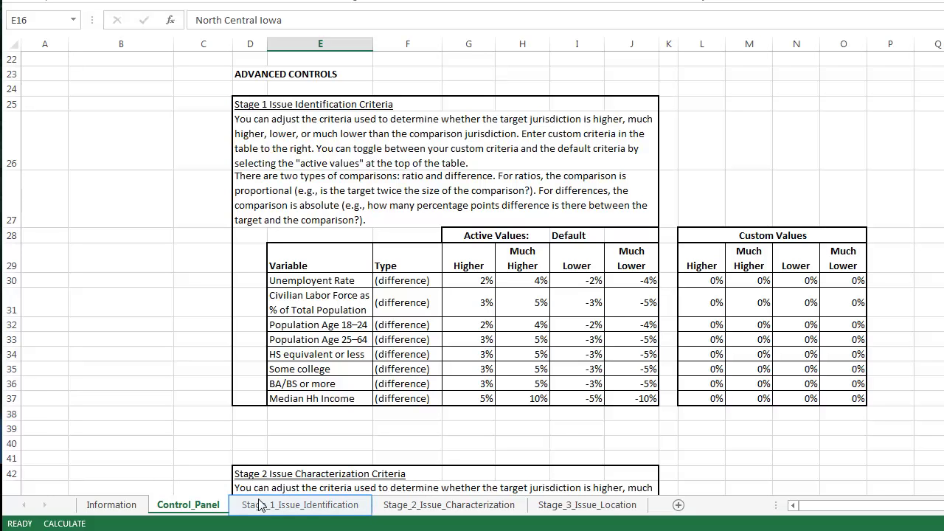
In the Stage 1 issue identification table, set the two blank comparison columns to South Central Iowa and For Iowa State
left_click(320, 505)
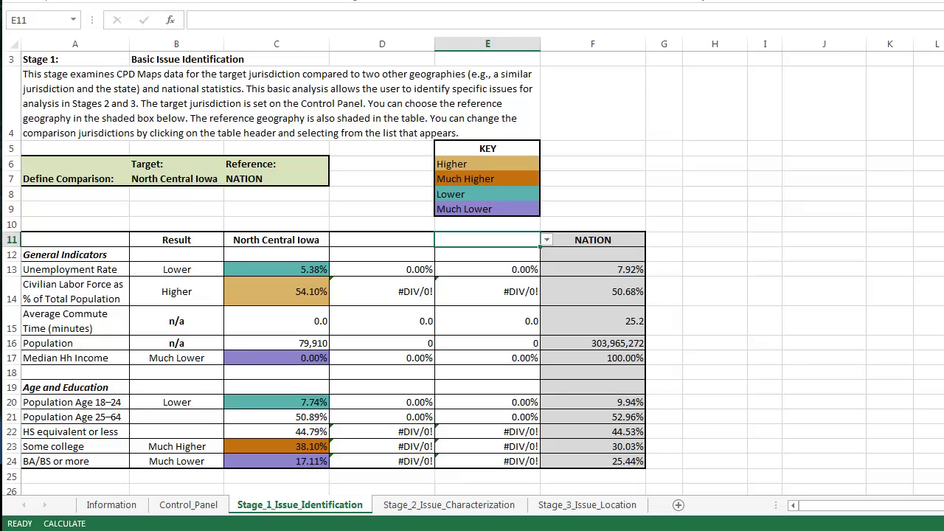
key("Left")
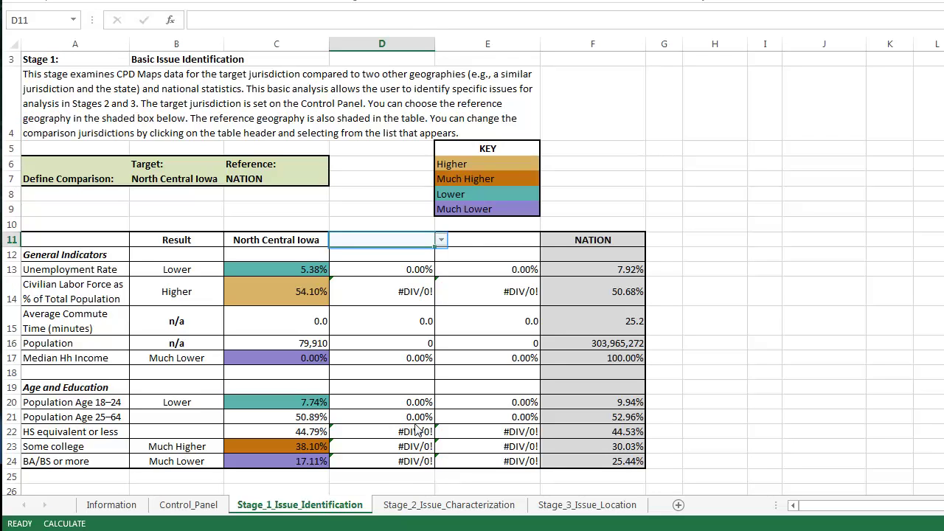
left_click(441, 240)
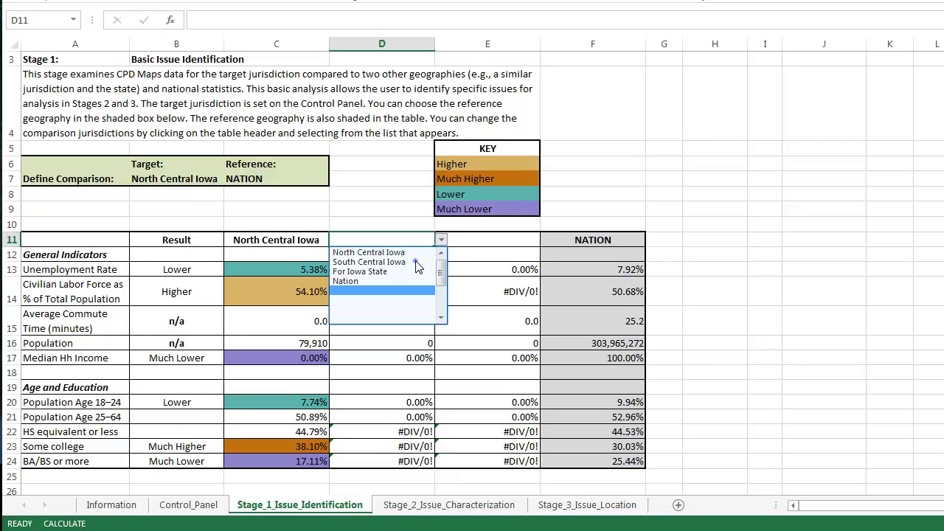
left_click(417, 262)
key("Tab")
left_click(547, 241)
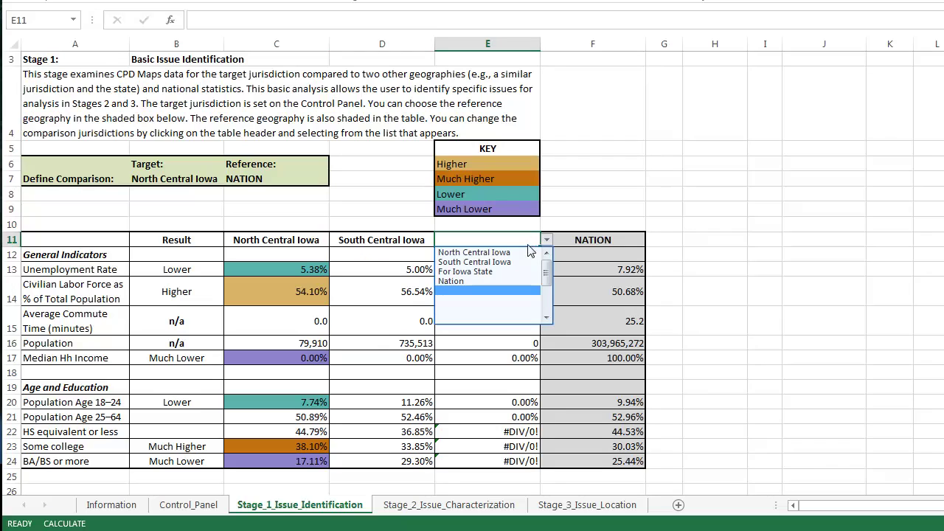
left_click(511, 270)
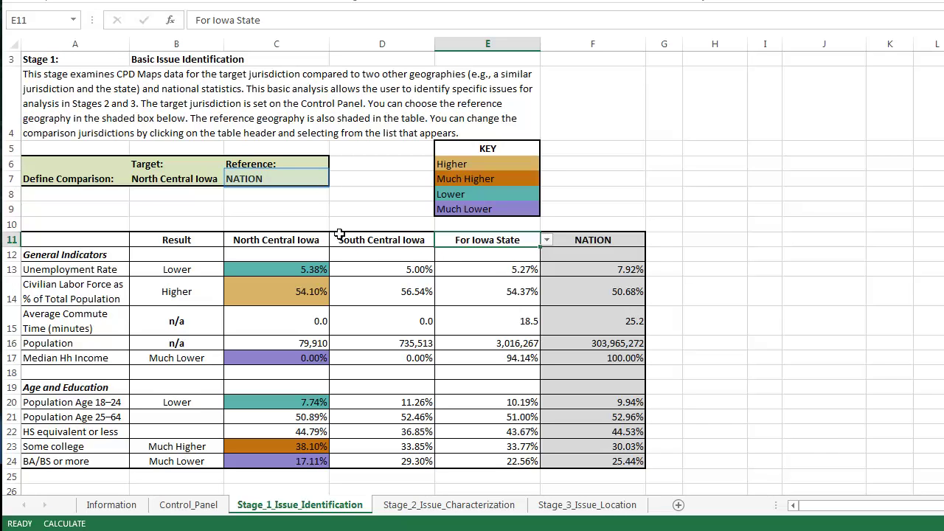
Set the Stage 1 comparison's reference geography to For Iowa State
left_click(312, 181)
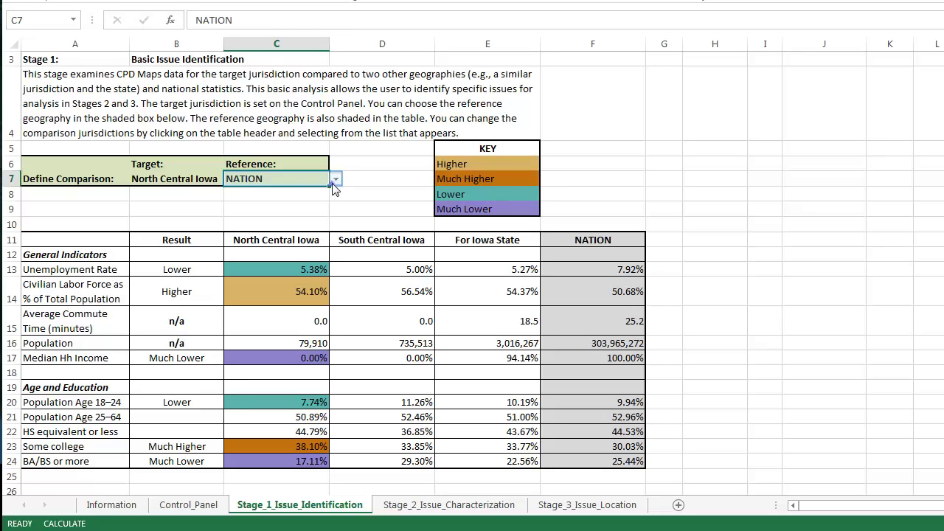
left_click(335, 181)
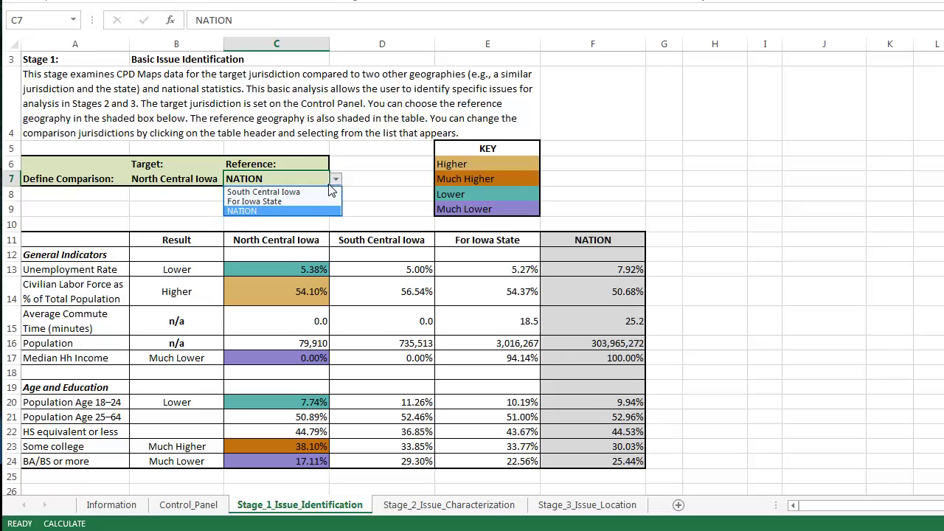
left_click(325, 200)
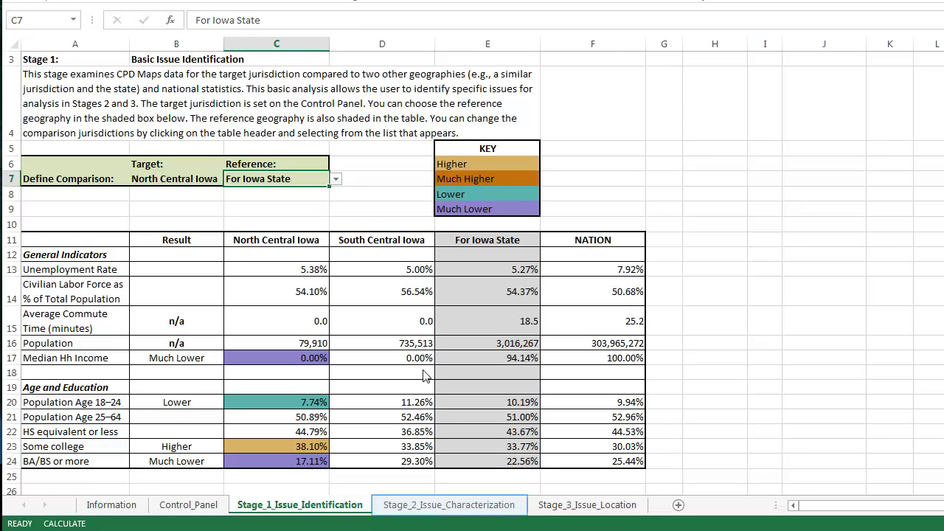
In the Stage 2 issue characterization table, set the blank comparison columns to South Central Iowa and For Iowa State
left_click(432, 505)
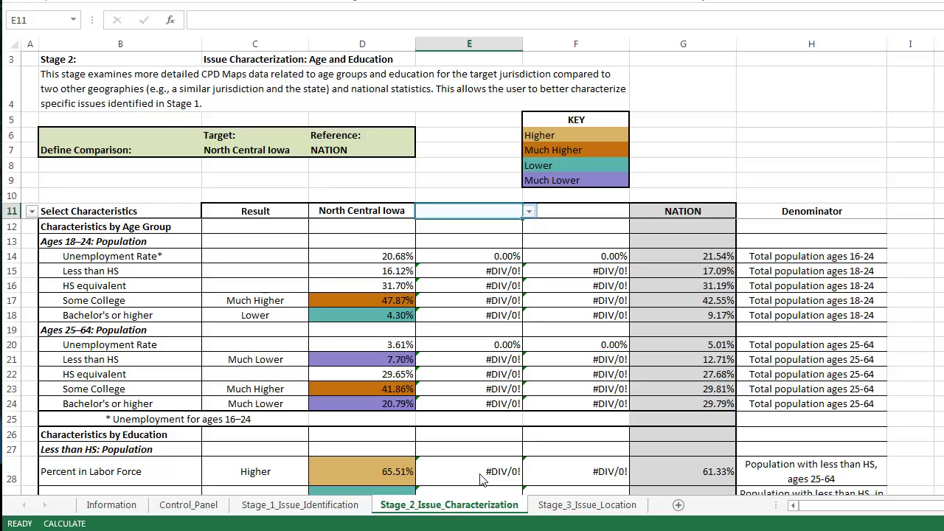
left_click(528, 214)
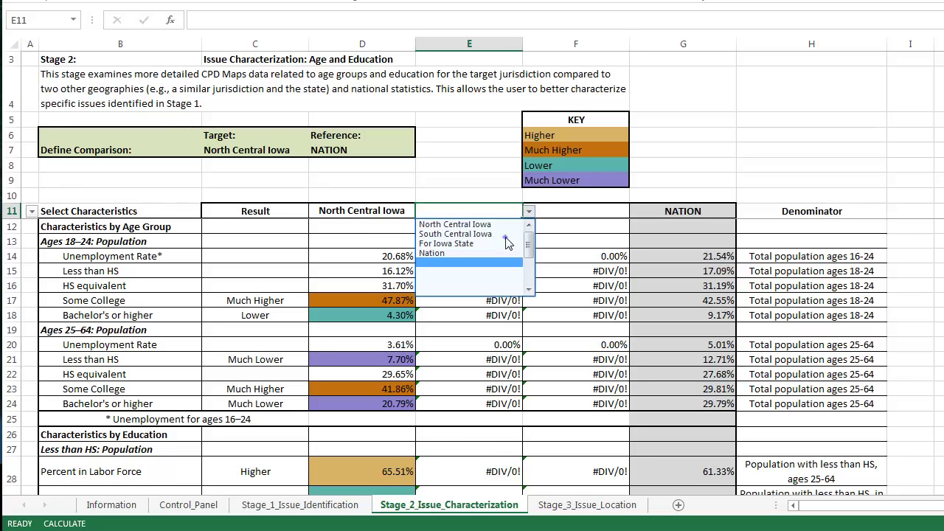
left_click(508, 230)
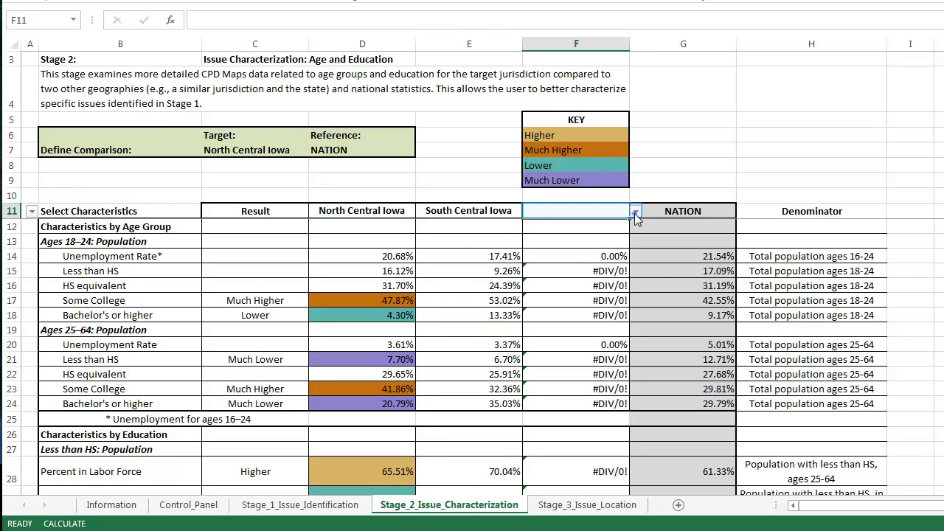
left_click(635, 213)
left_click(601, 243)
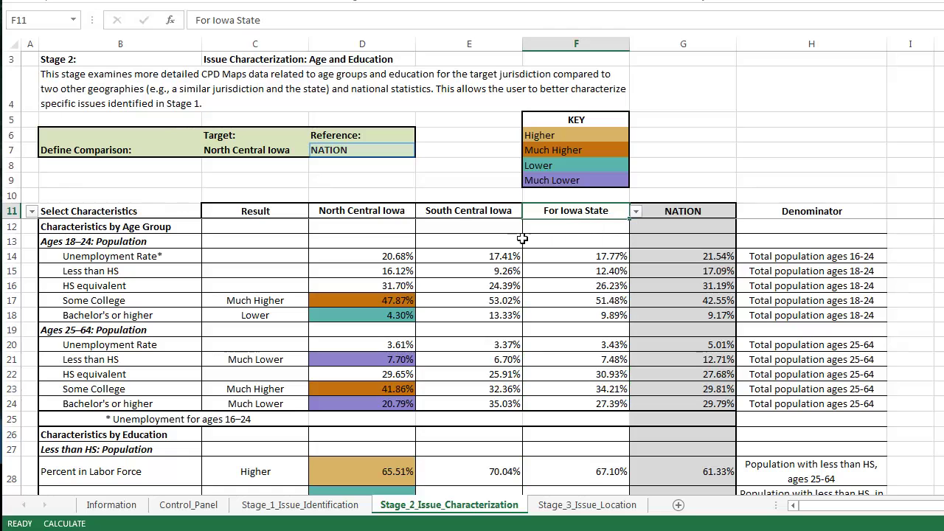
Set the Stage 2 comparison's reference geography to For Iowa State
left_click(402, 154)
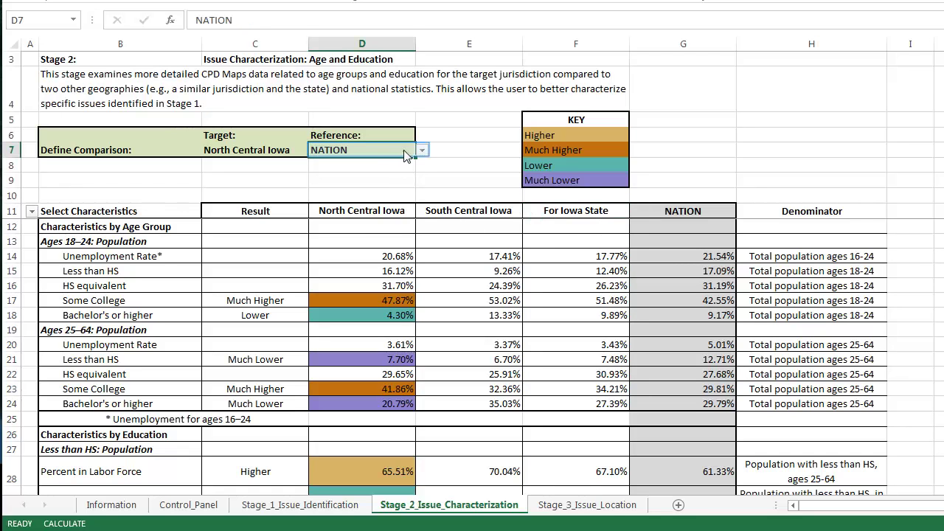
left_click(421, 150)
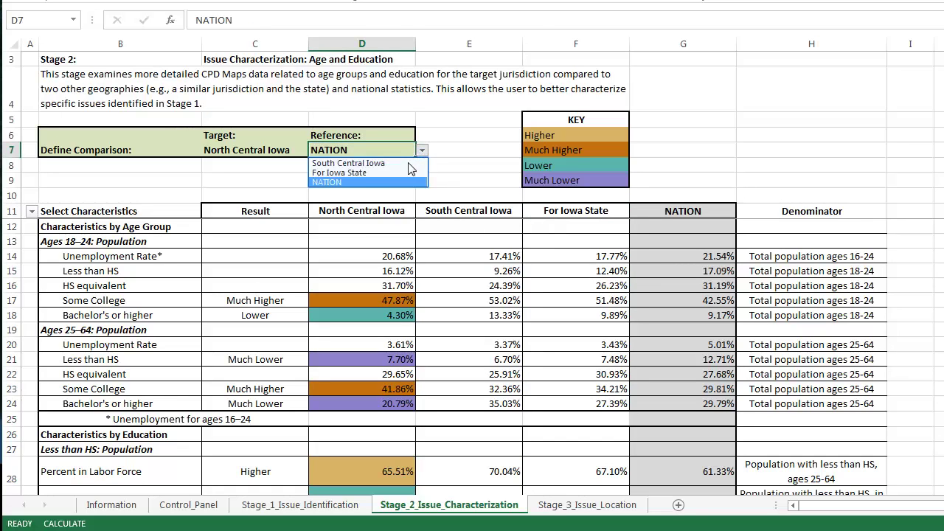
left_click(409, 172)
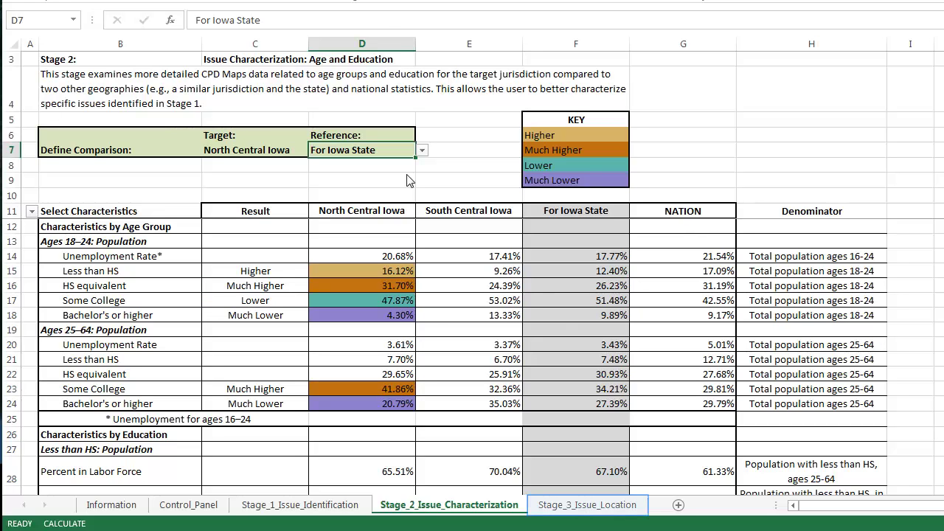
View the Stage 3 issue location thresholds and start a Map Query in CPD Maps for counties within the grantee jurisdiction
left_click(582, 506)
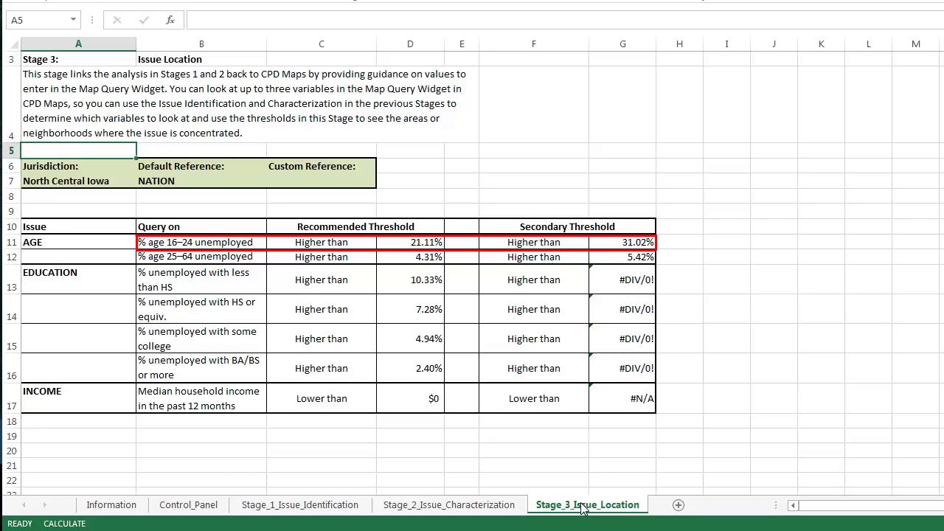
key("alt+Tab")
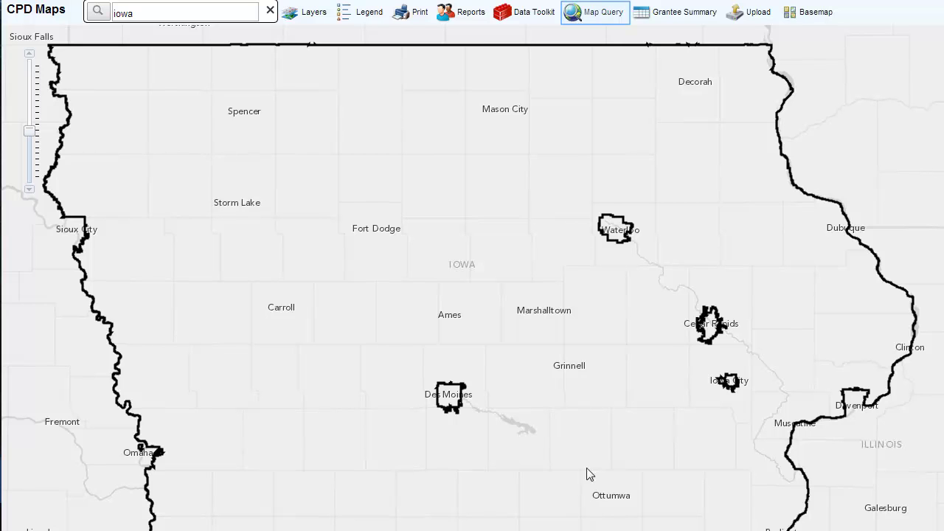
left_click(595, 16)
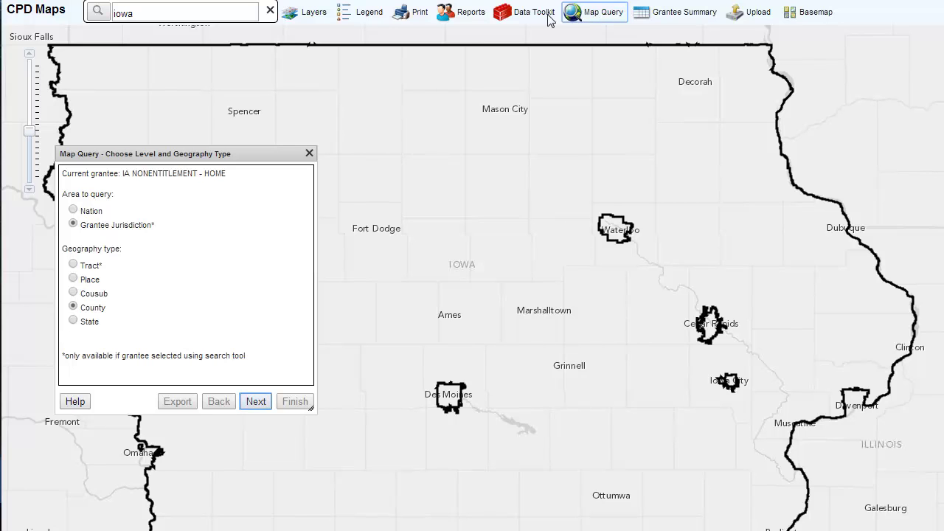
left_click(256, 402)
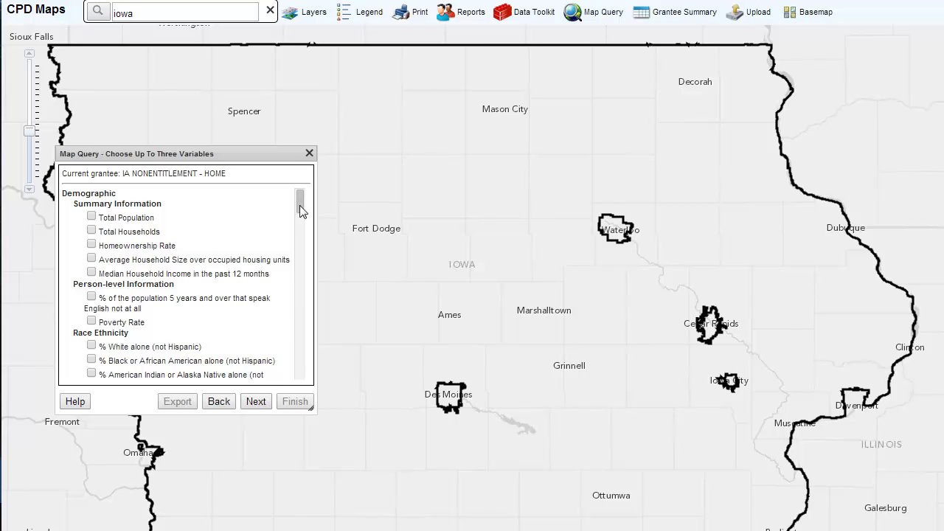
Choose % age 16-24 unemployed as the map query variable and proceed to its minimum and maximum settings
left_click_drag(300, 205, 301, 322)
key("Tab")
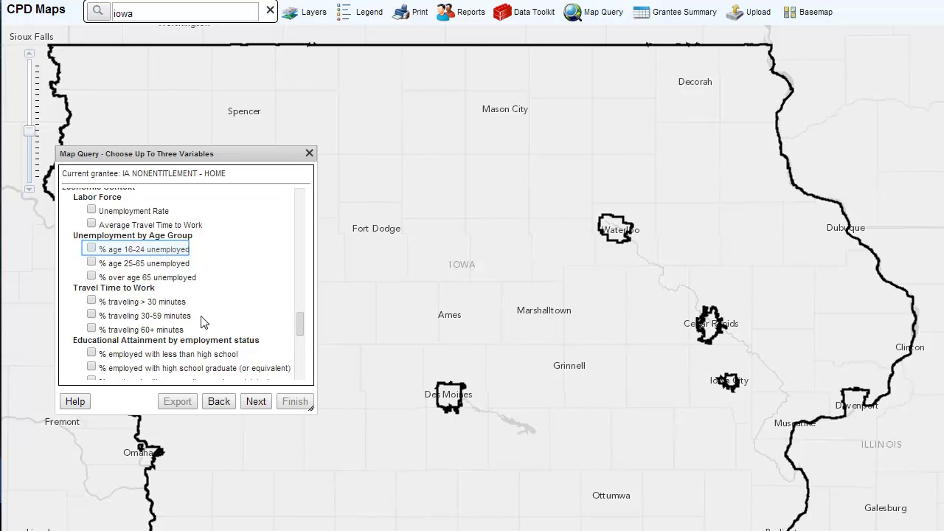
left_click(91, 250)
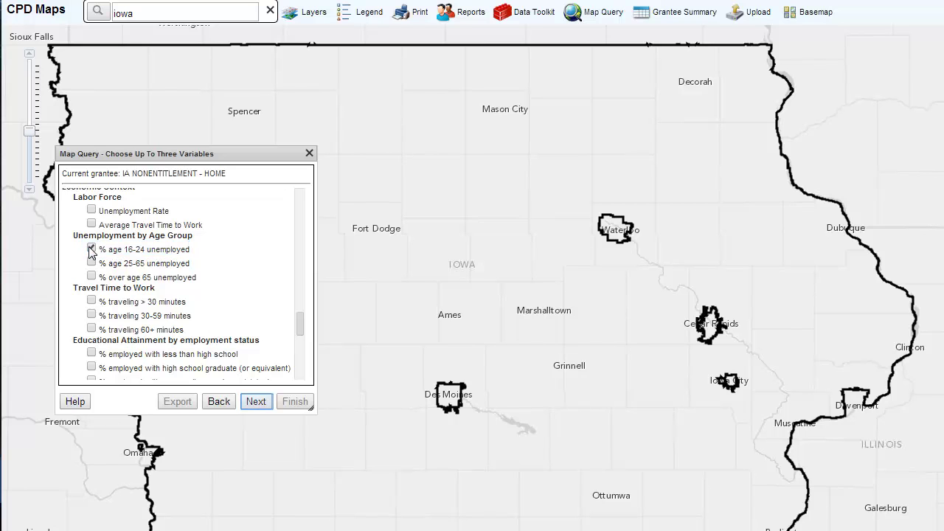
left_click(255, 402)
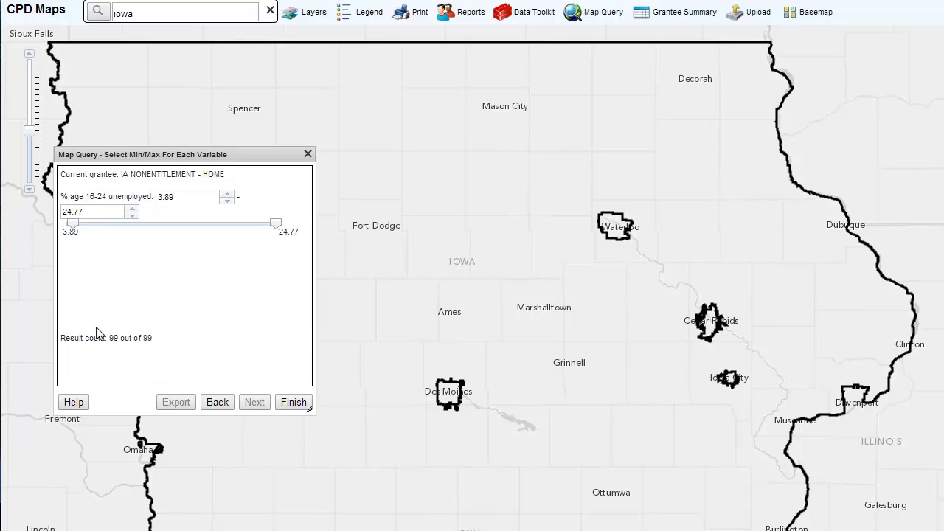
Set the minimum for % age 16-24 unemployed to 21.11 and run the map query
left_click_drag(72, 228, 237, 253)
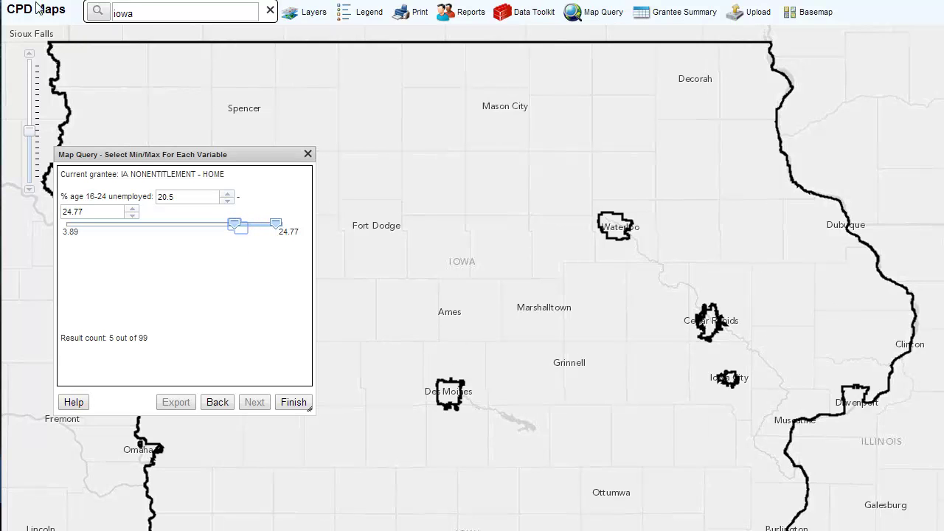
double_click(177, 199)
key("BackSpace")
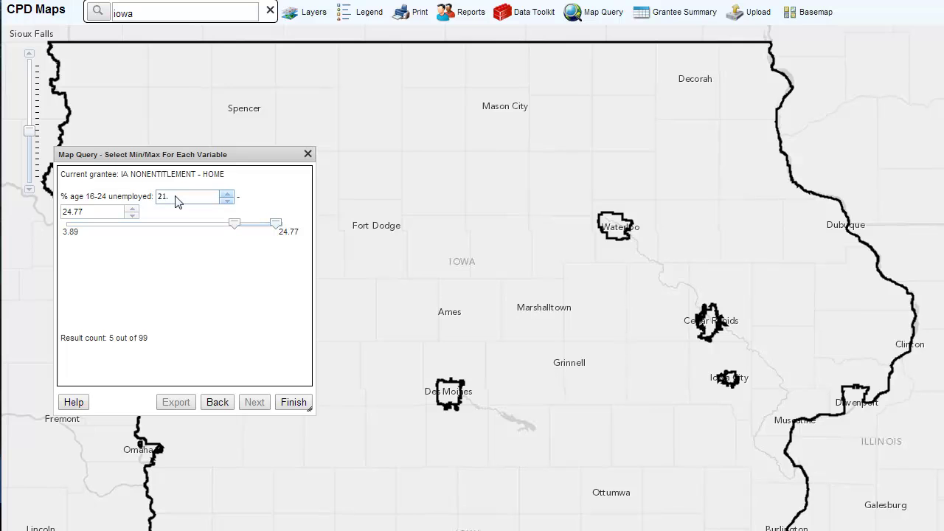
type("21.11")
left_click(293, 401)
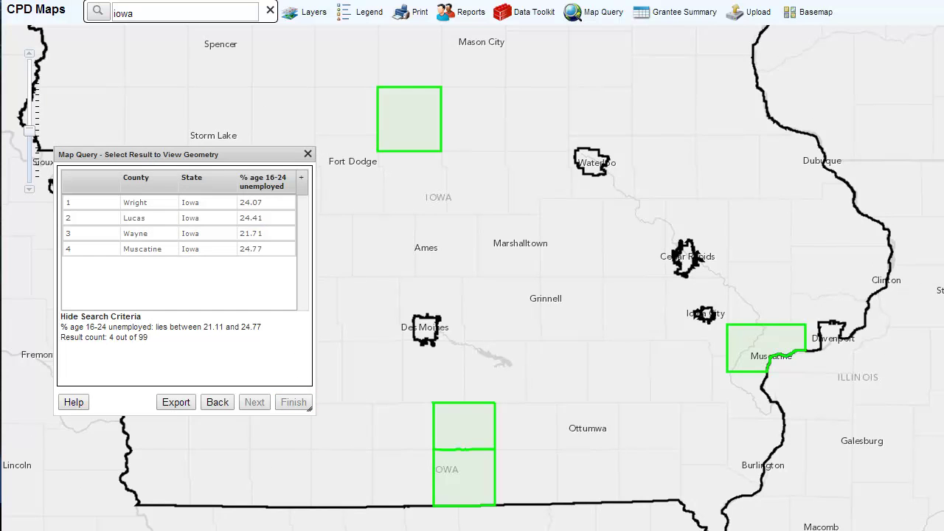